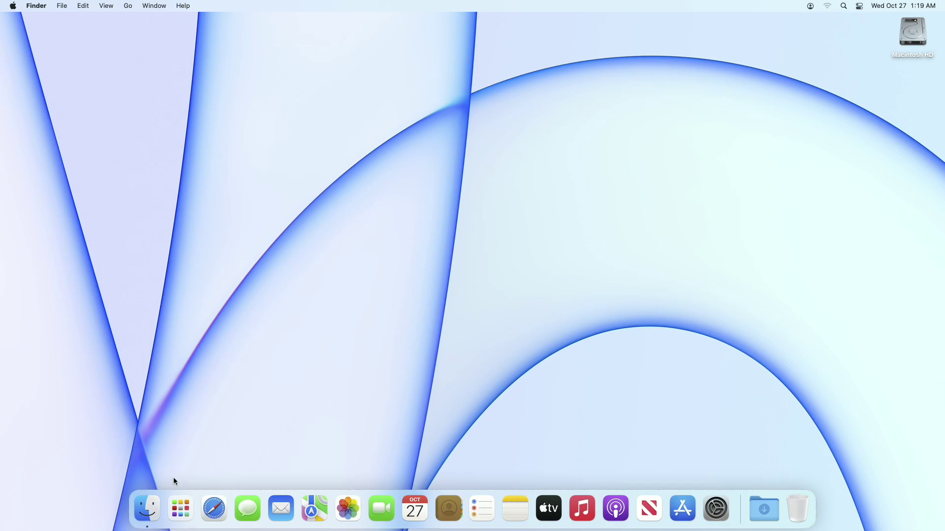
Check that the Install macOS Monterey app is among the installed applications, and open Disk Utility.
click(182, 511)
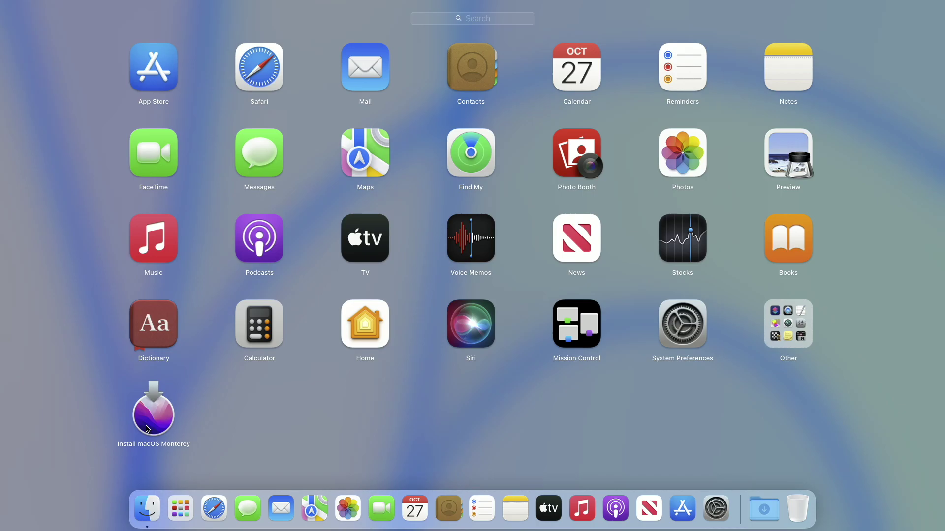
click(347, 418)
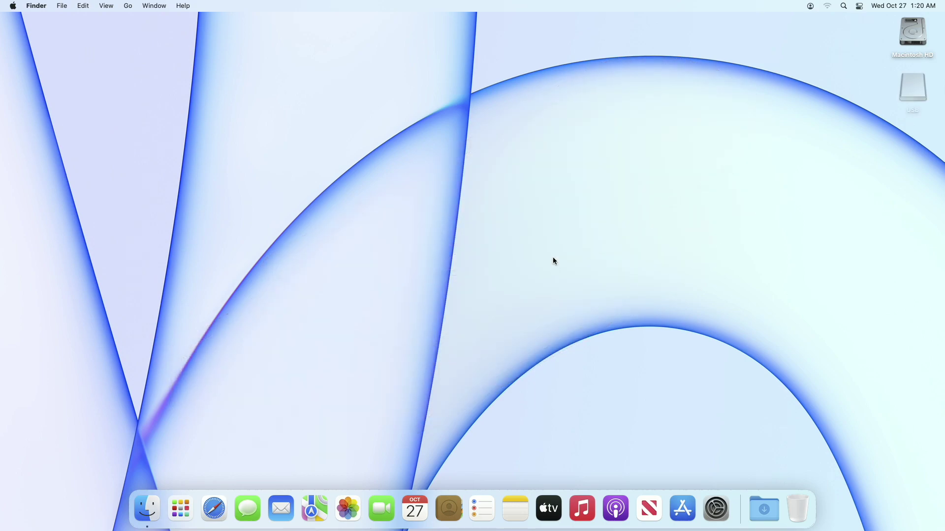
click(181, 510)
click(780, 322)
click(693, 314)
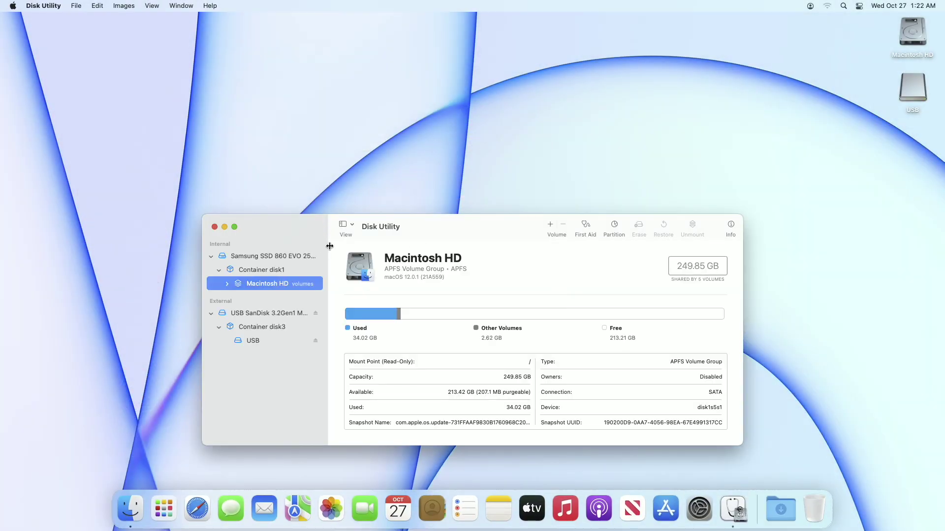
Erase the USB SanDisk 3.2Gen1 Media drive as Mac OS Extended (Journaled) with GUID Partition Map, named USB, and quit Disk Utility.
click(266, 313)
click(640, 231)
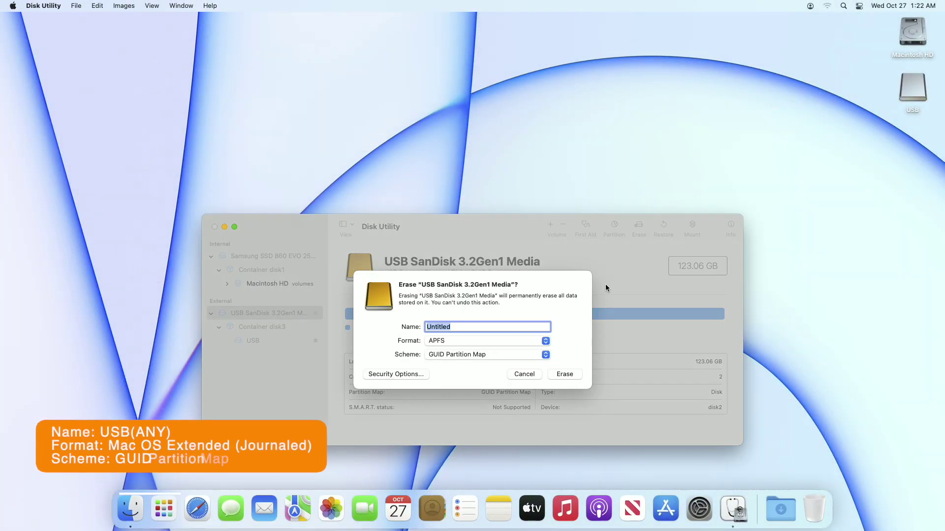
text(USB)
click(543, 341)
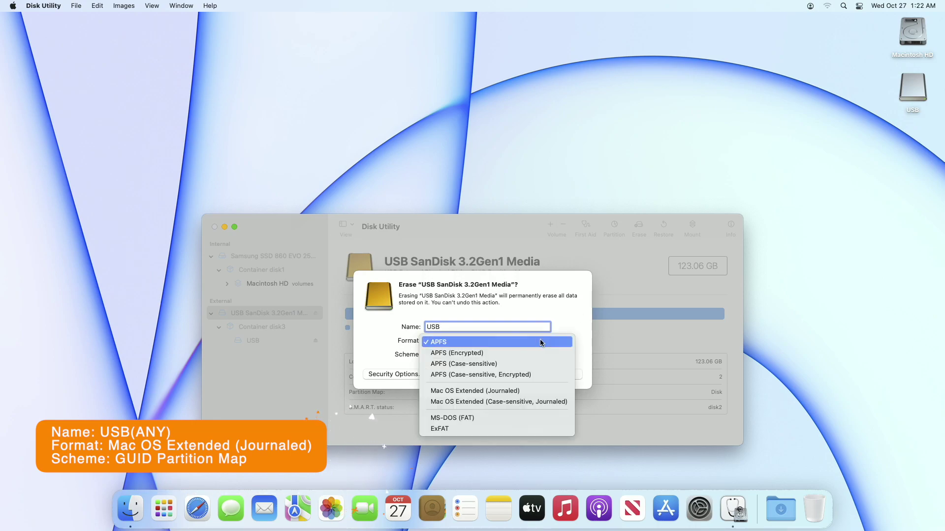
click(520, 390)
click(560, 374)
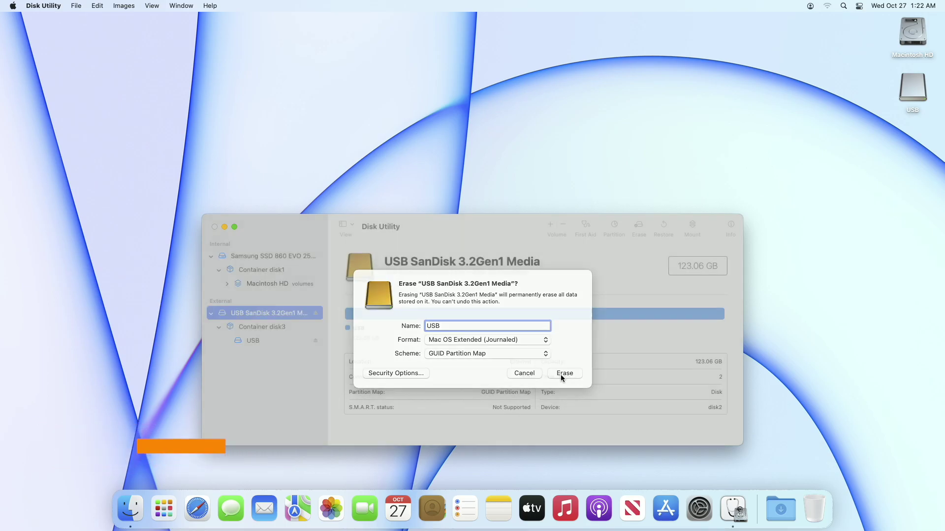
click(386, 351)
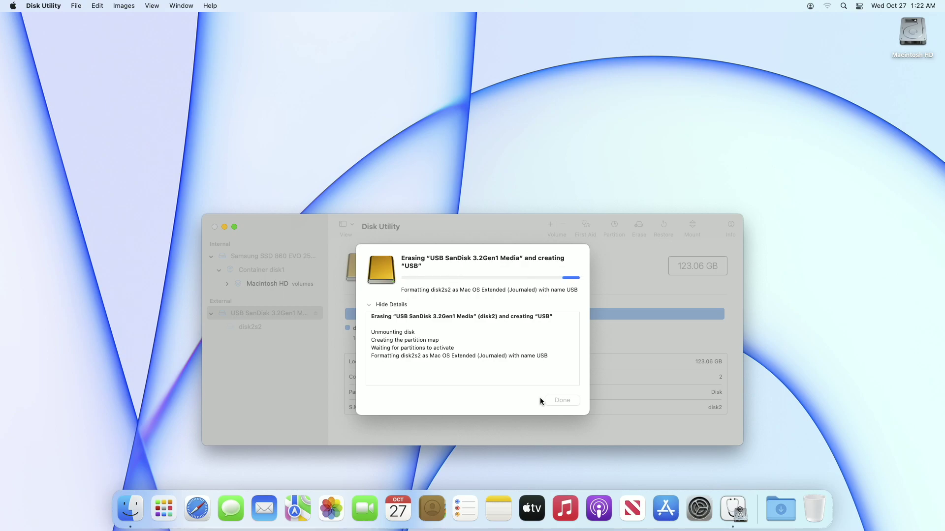
click(561, 400)
click(44, 5)
click(45, 92)
click(770, 22)
Switch to Safari, search the web for createinstallmedia and open the Apple Support article on creating a bootable macOS installer.
click(214, 509)
text(createinstallmedia)
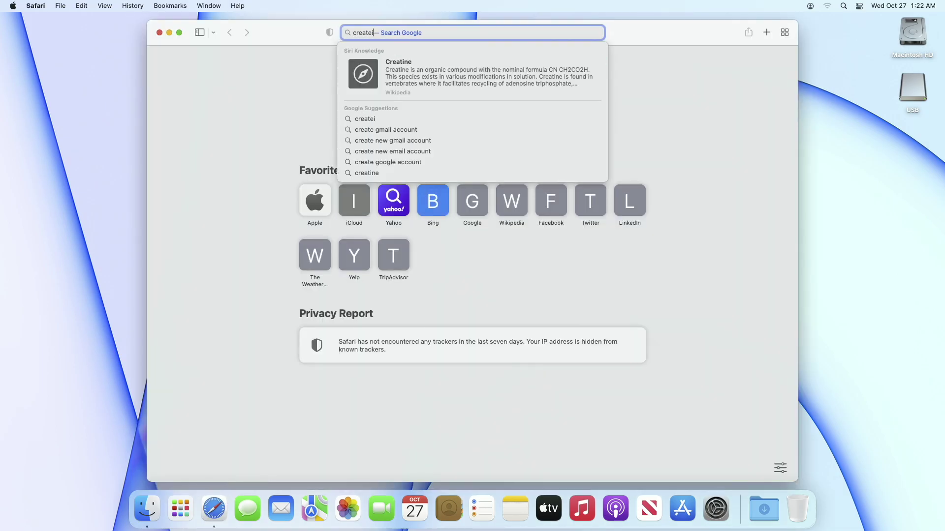
key(Return)
click(335, 153)
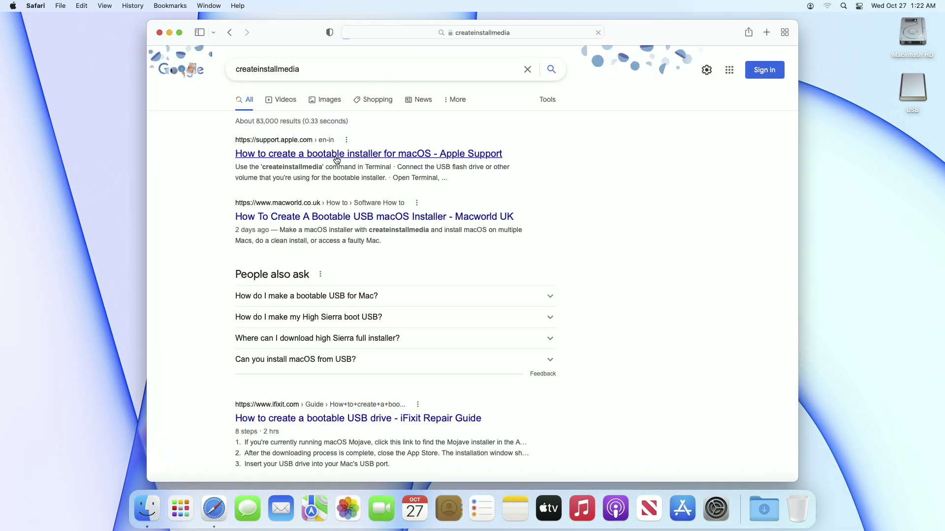
Copy the Monterey createinstallmedia command from the support article and quit Safari.
scroll(344, 221, down, 10)
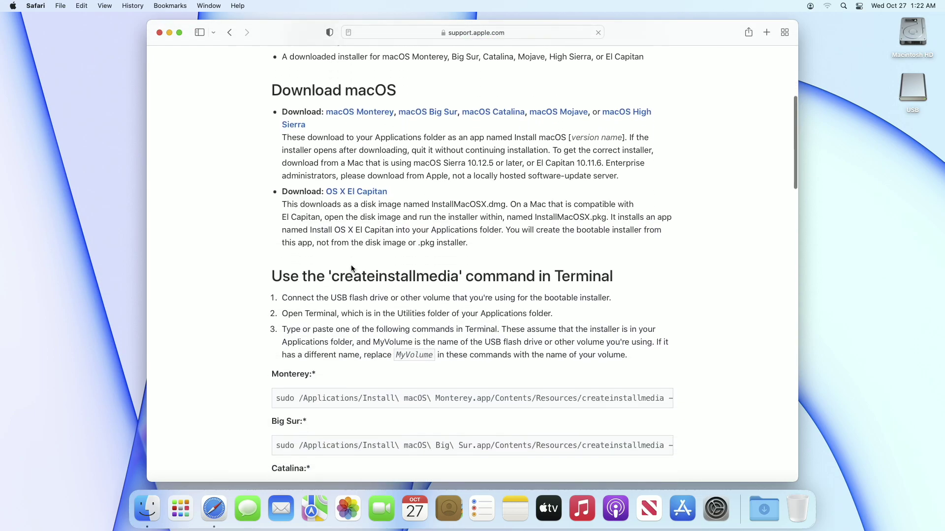
triple_click(375, 320)
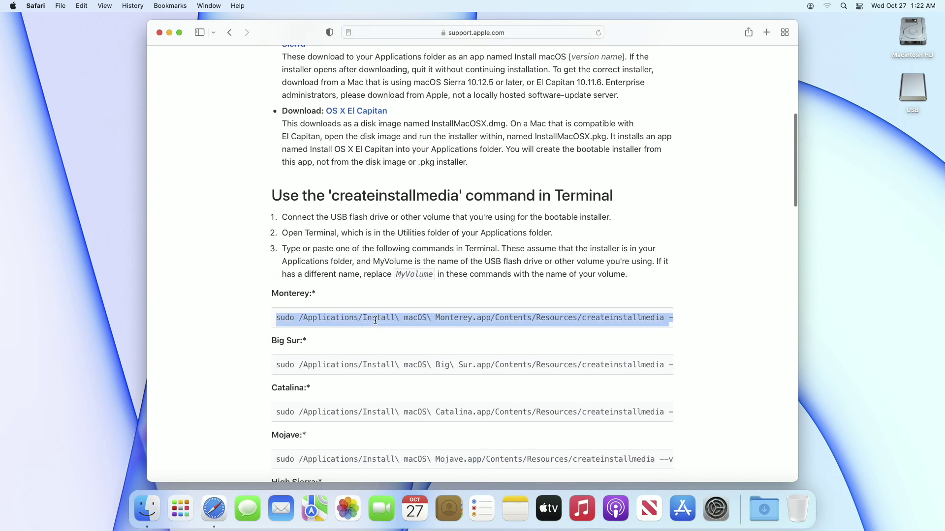
right_click(384, 326)
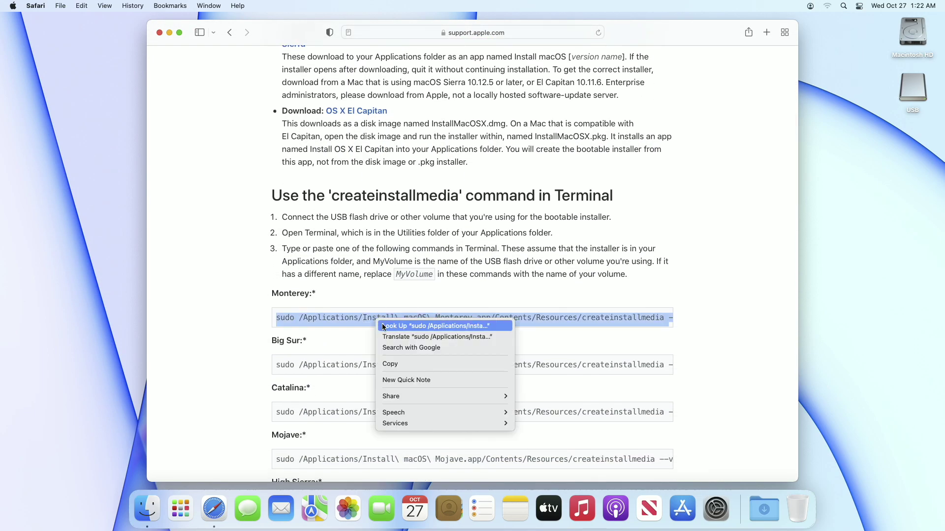
click(397, 364)
click(35, 6)
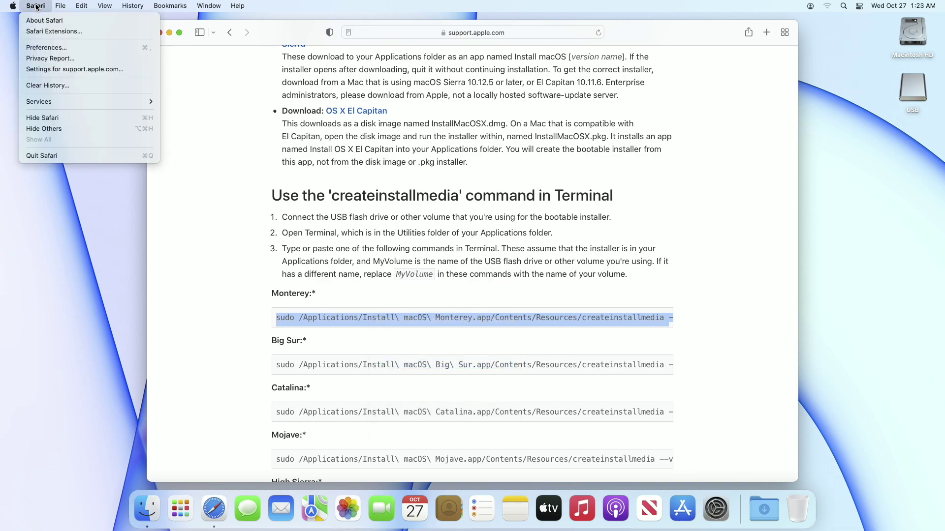
click(72, 156)
Find Terminal with a Spotlight search and open it.
click(843, 6)
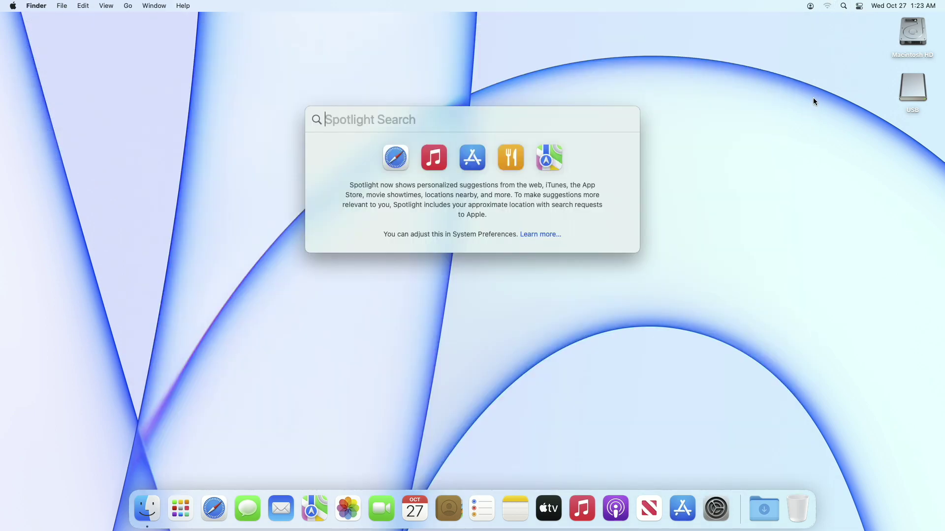
text(ter)
key(Return)
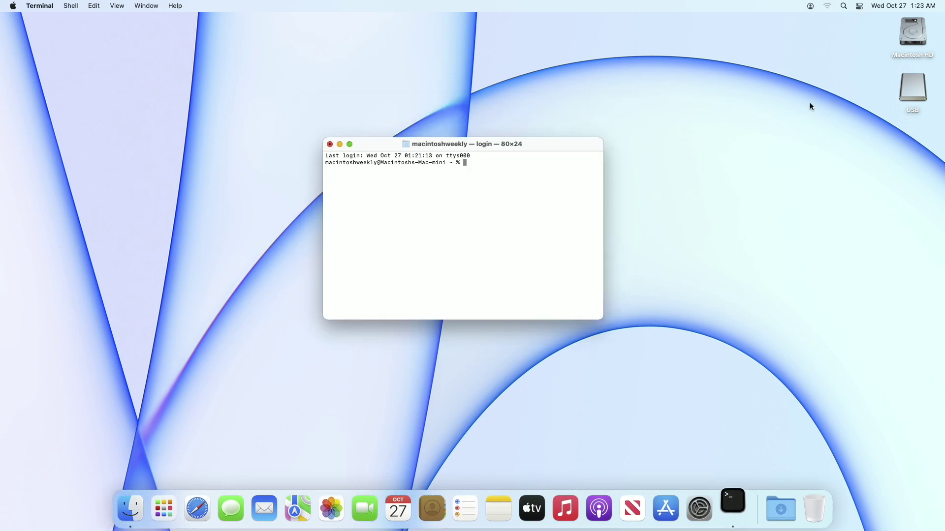
Paste the copied createinstallmedia command, replace MyVolume with USB in the volume path, and run it.
key(super+v)
key(BackSpace)
key(BackSpace)
key(BackSpace)
key(BackSpace)
key(BackSpace)
key(BackSpace)
key(BackSpace)
key(BackSpace)
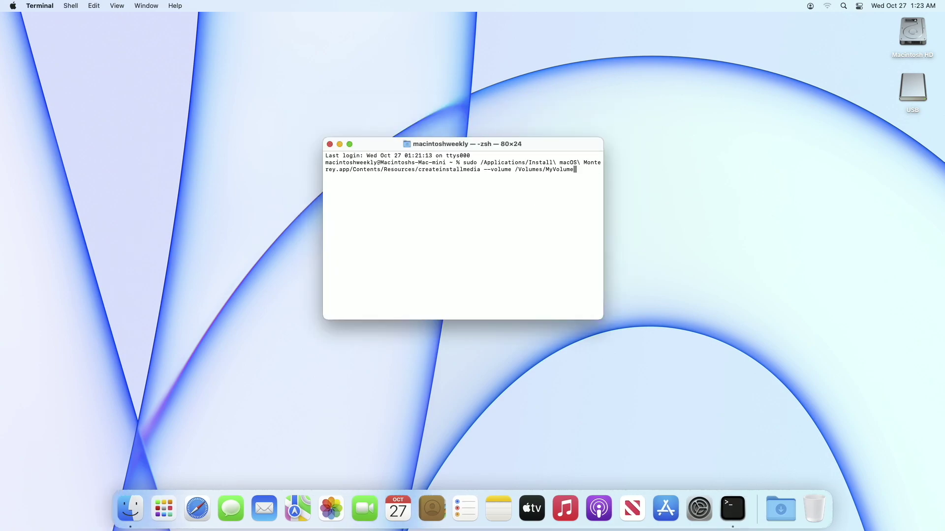
text(USB)
key(Return)
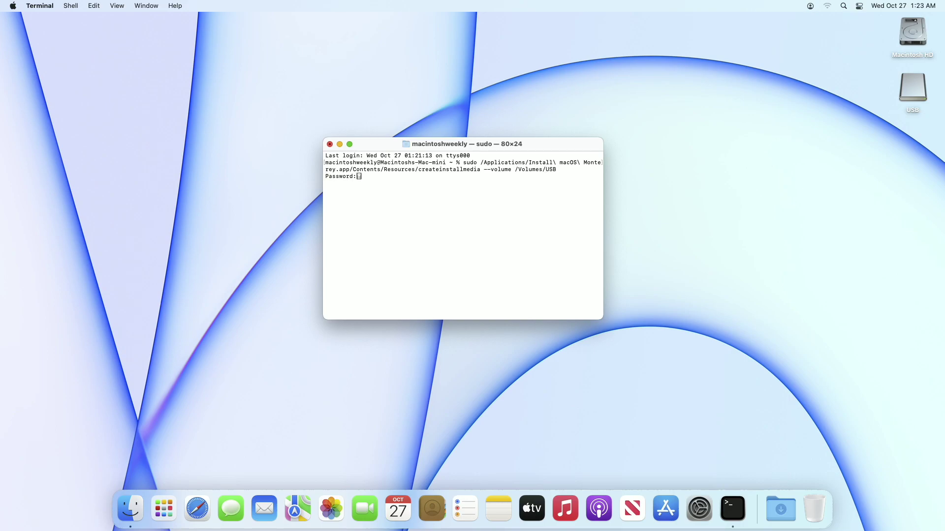
Enter the account password and confirm erasing the USB volume with Y to create the install media.
key(Return)
text(Y) then press return: Y)
key(Return)
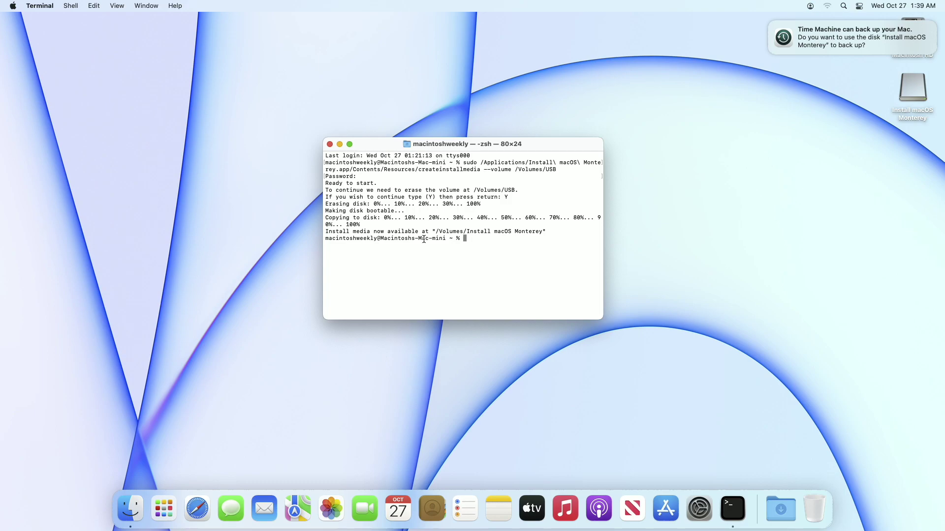
Quit Terminal and restart the Mac.
click(38, 5)
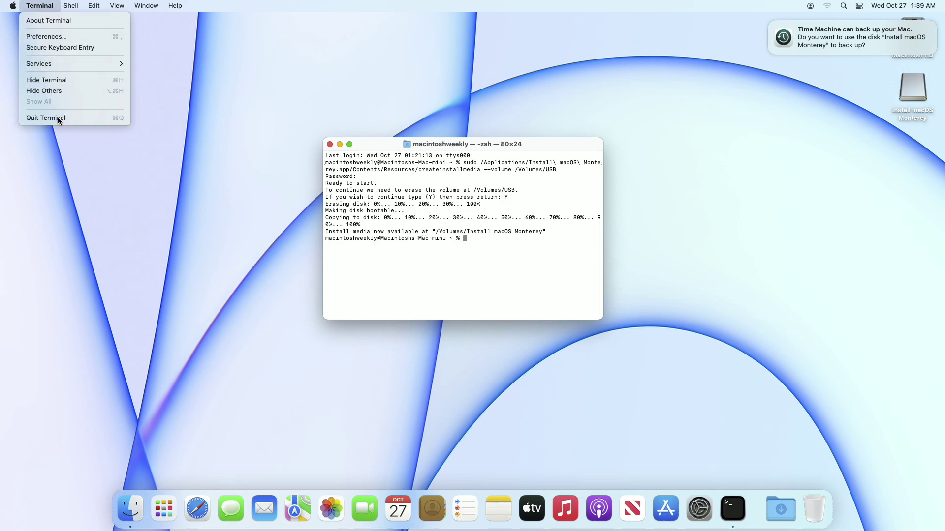
click(58, 120)
click(13, 6)
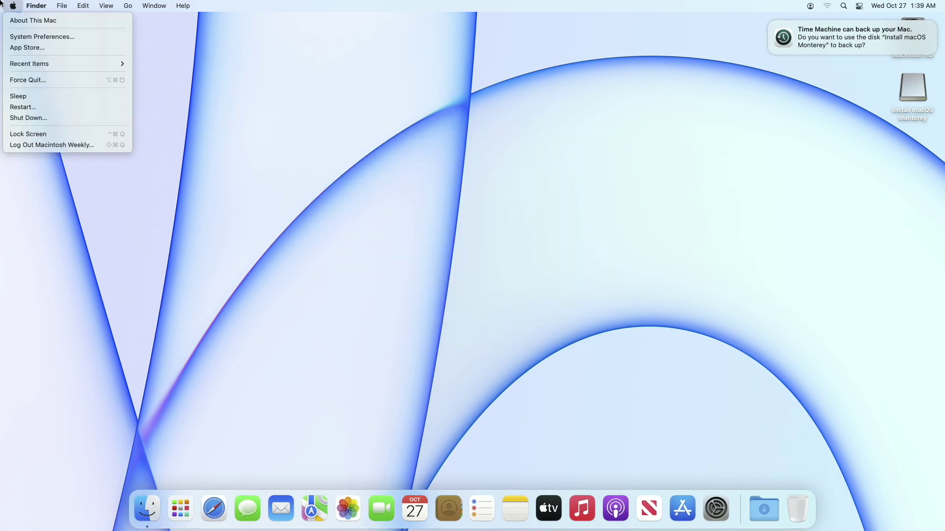
click(55, 112)
click(549, 178)
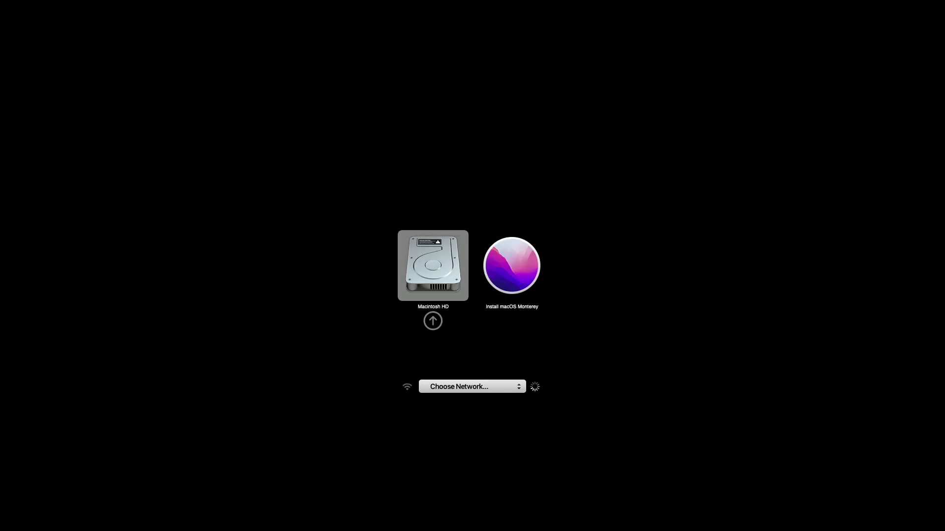
Boot from the Install macOS Monterey drive and continue with English as the language.
key(Right)
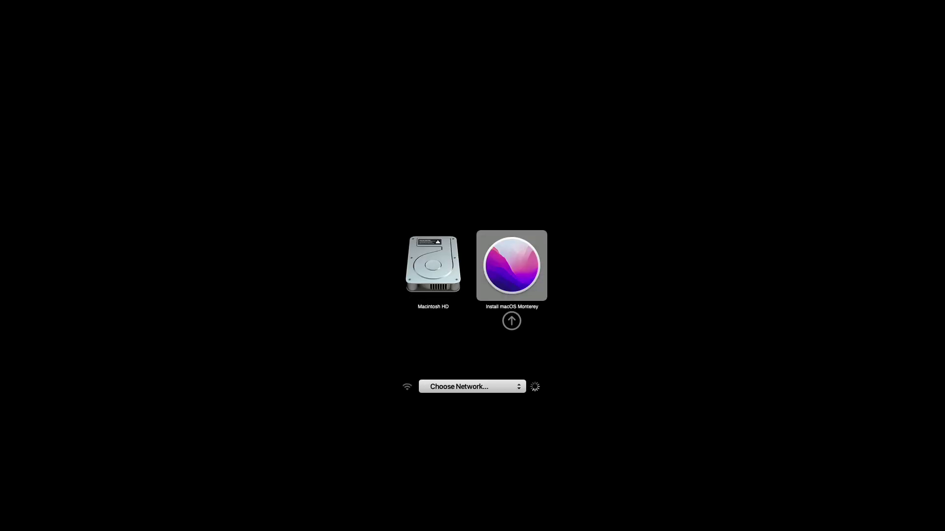
key(Return)
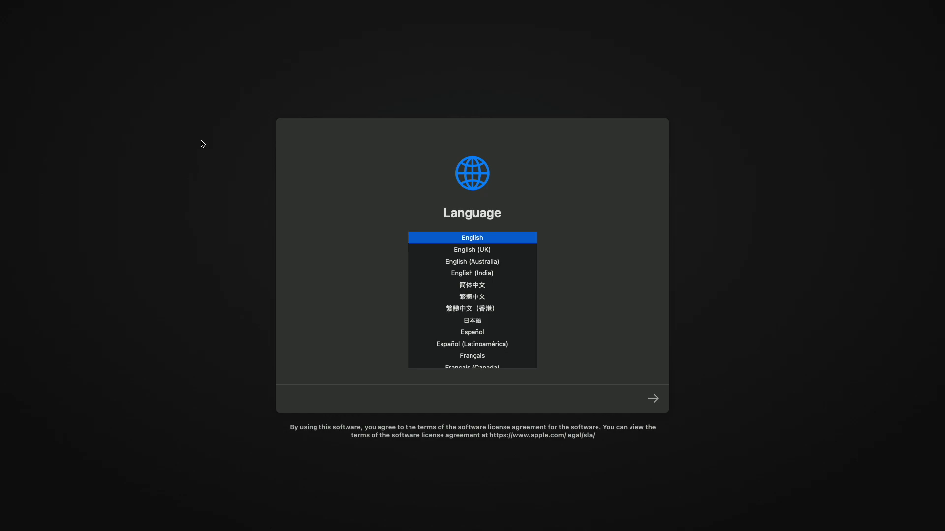
click(654, 398)
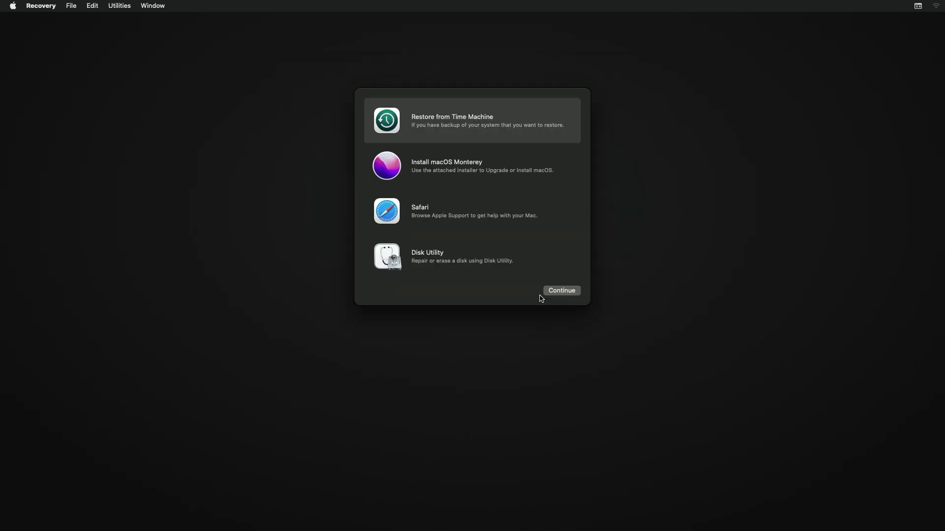
Open Disk Utility from the recovery options and show all devices.
click(491, 256)
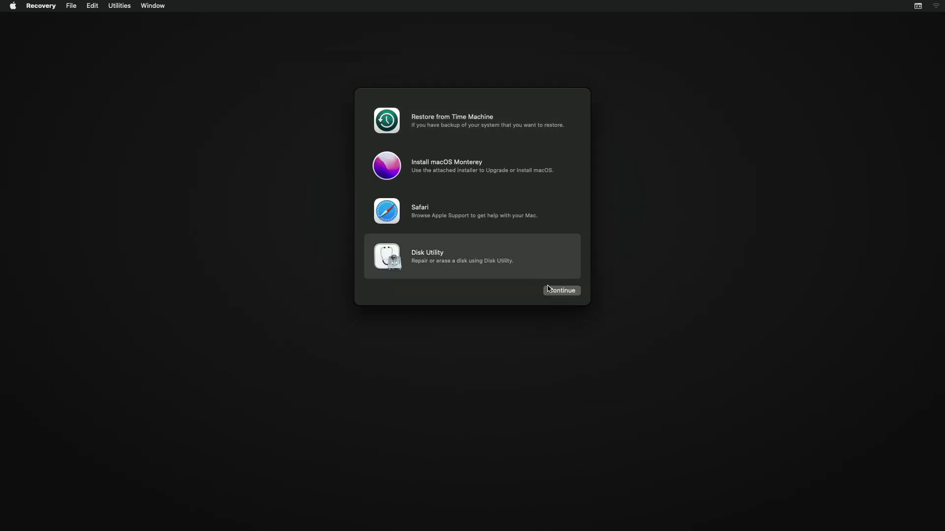
click(567, 294)
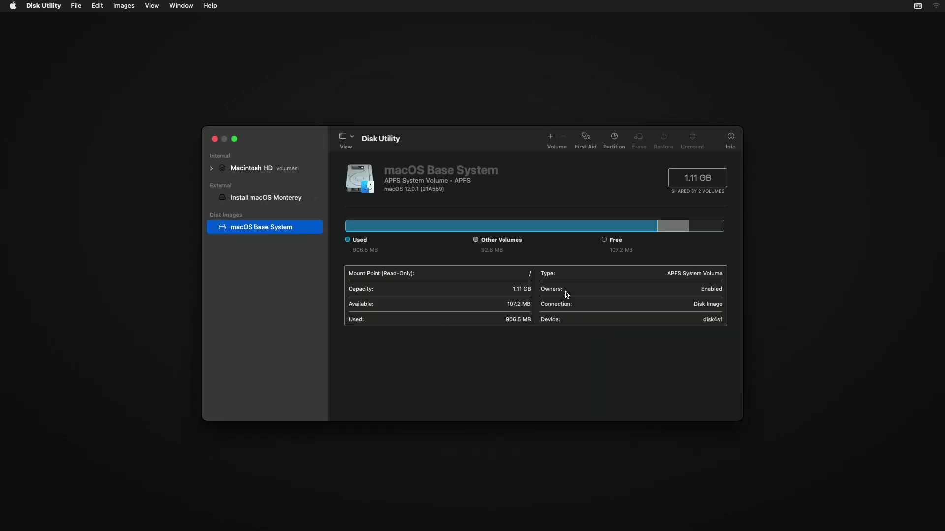
click(344, 136)
click(355, 177)
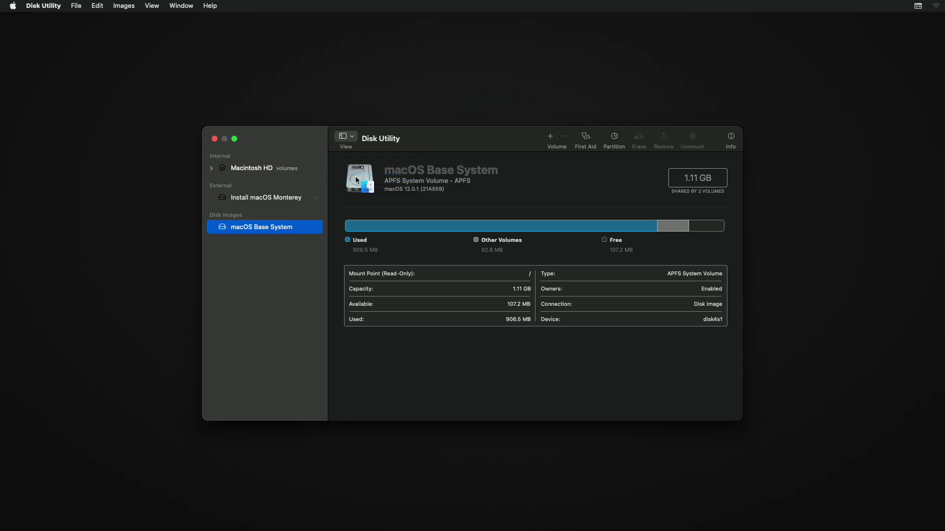
Erase the Samsung SSD 860 EVO 250GB Media as APFS with GUID Partition Map, named Macintosh HD, and close Disk Utility.
click(288, 171)
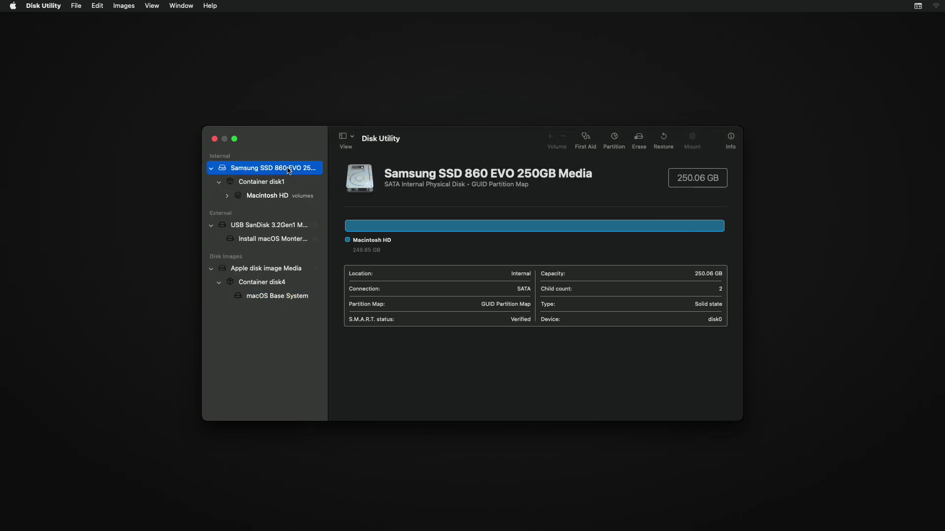
click(639, 139)
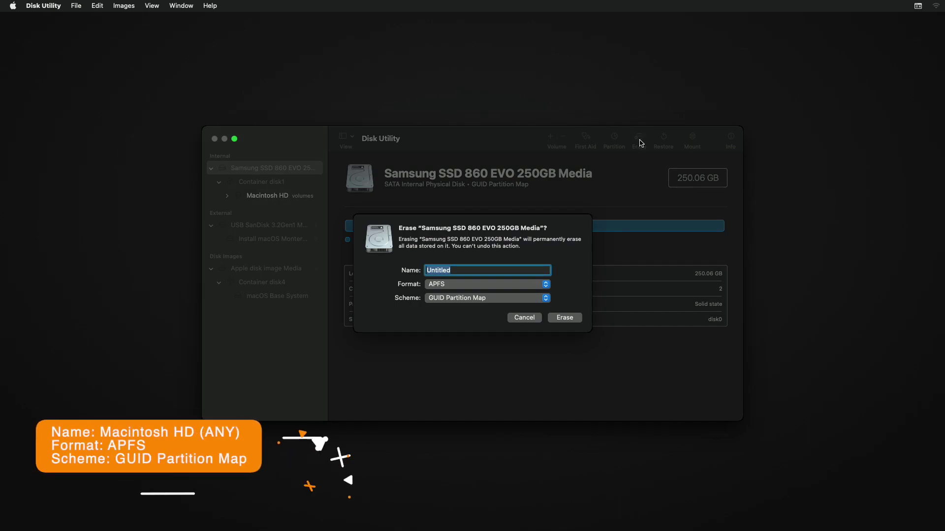
text(Macintosh HD)
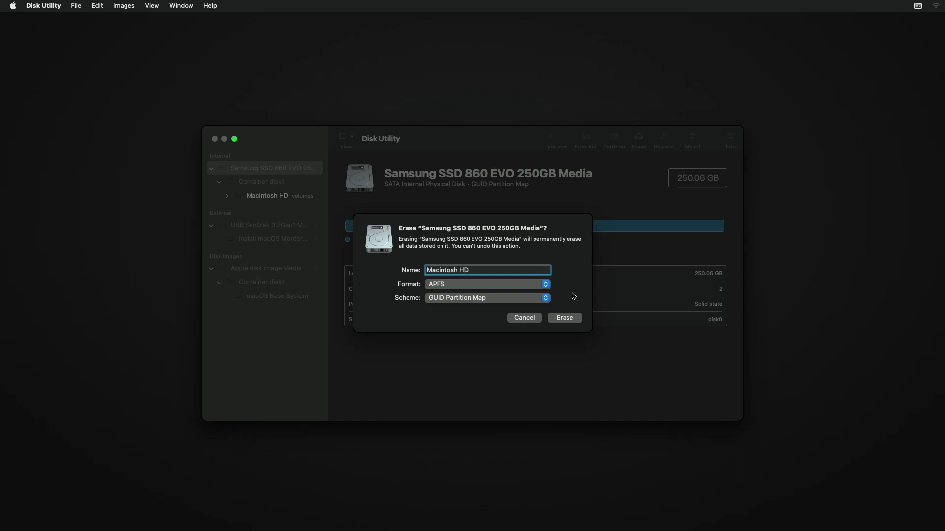
click(574, 322)
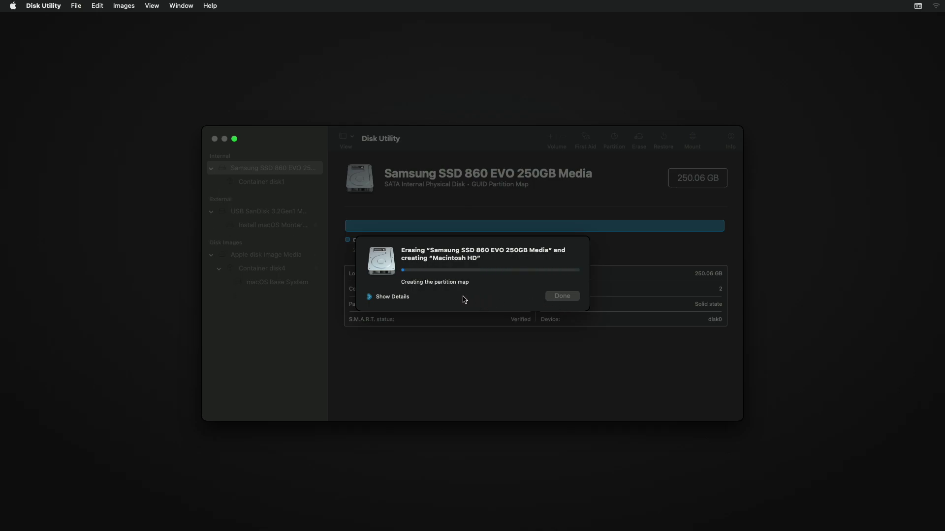
click(397, 296)
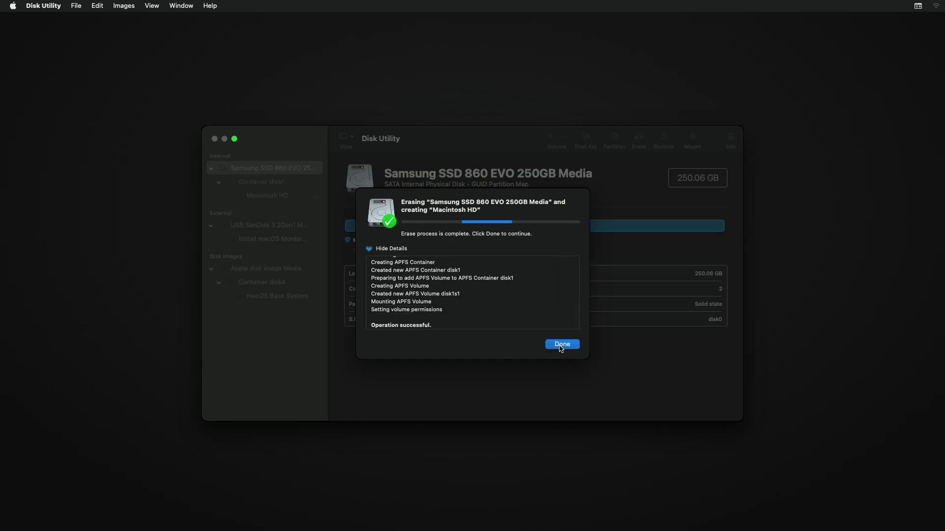
click(561, 345)
click(214, 139)
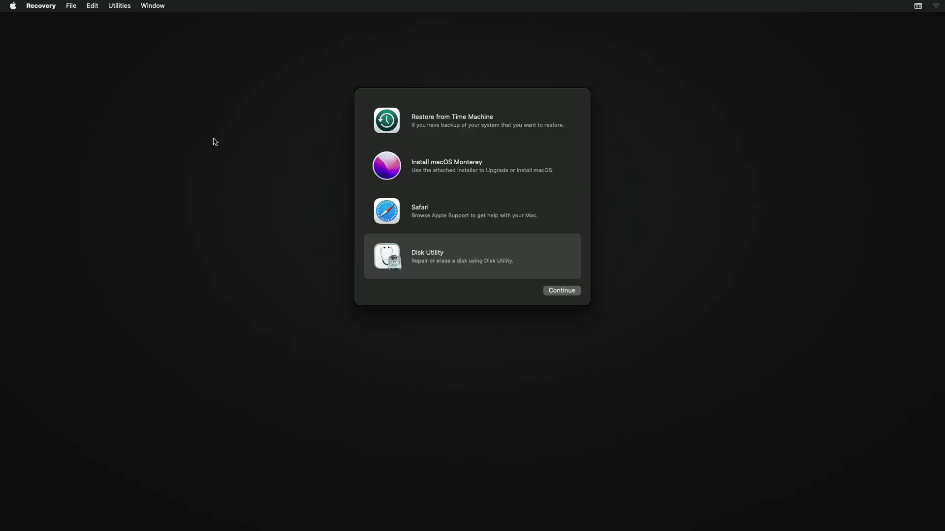
Start Install macOS Monterey from the recovery options and continue to the software license agreement.
click(422, 165)
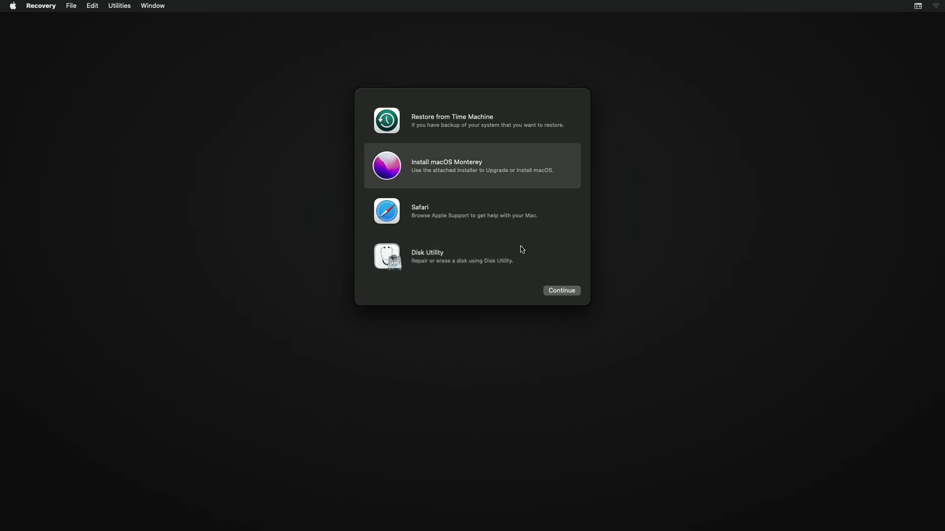
click(559, 291)
click(472, 350)
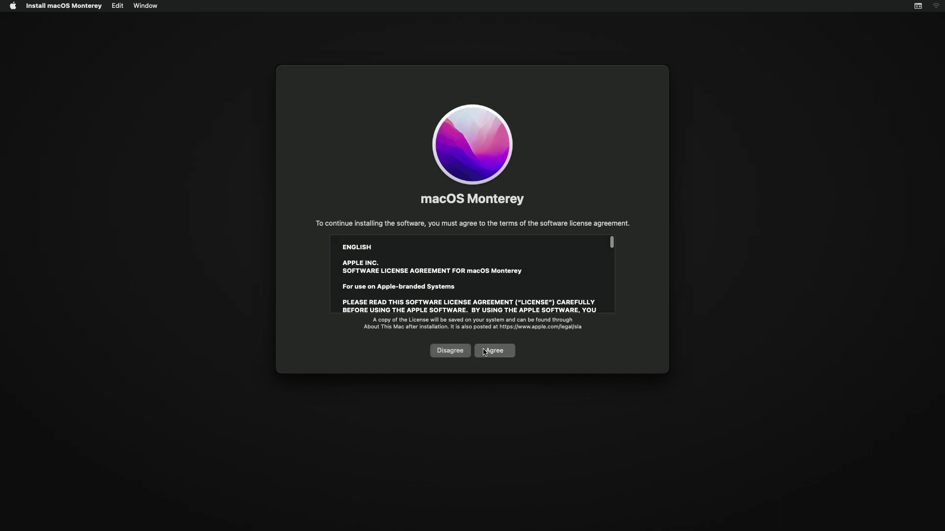
Agree to the macOS Monterey license terms and start the installation on the Macintosh HD disk.
click(484, 351)
click(431, 299)
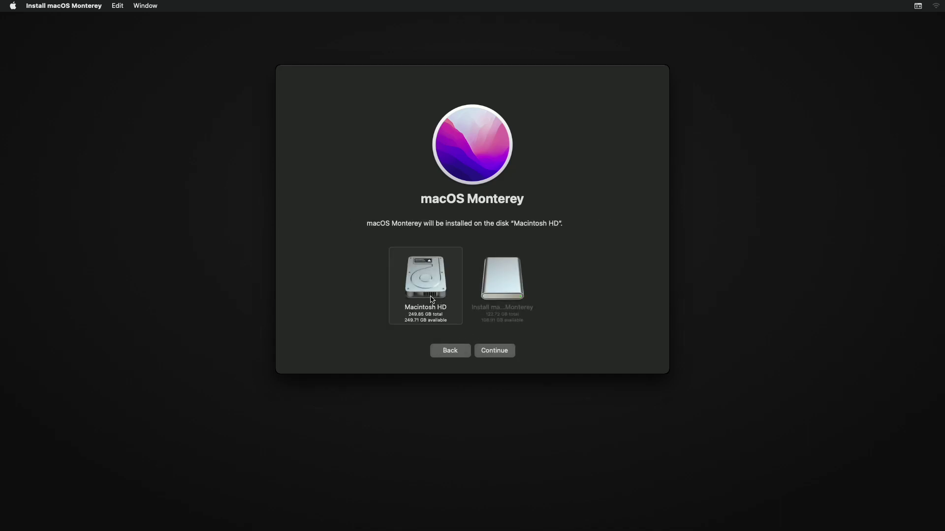
click(494, 350)
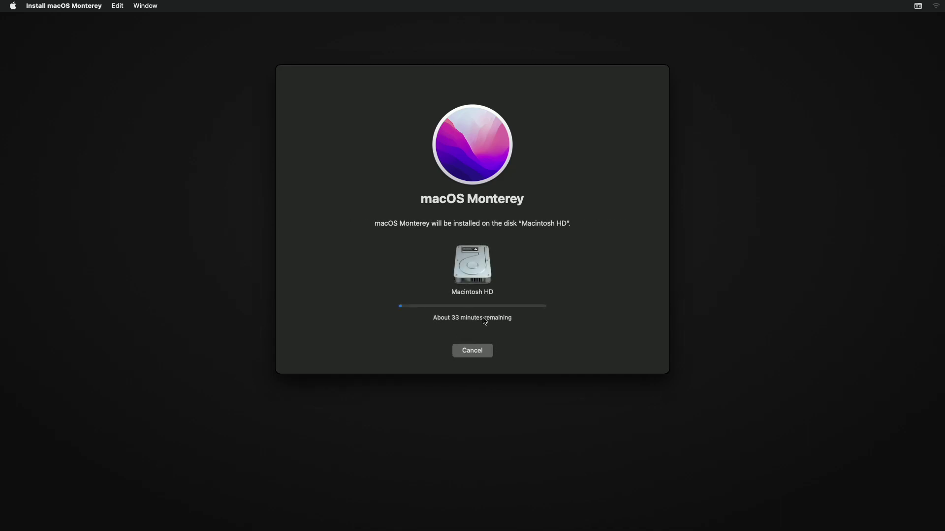
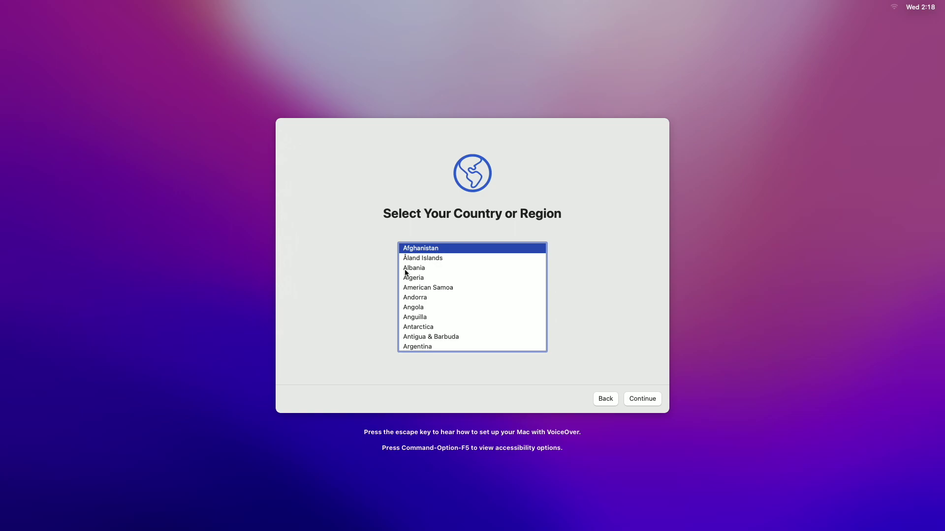
Choose United States as the country or region and continue through the setup pages to Migration Assistant.
key(u)
scroll(452, 295, down, 5)
click(450, 287)
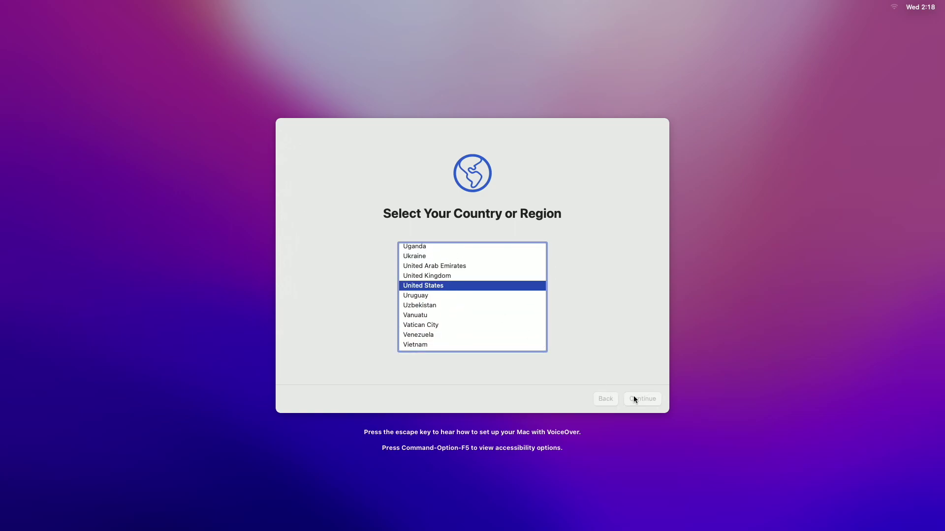
click(633, 396)
click(633, 397)
click(634, 397)
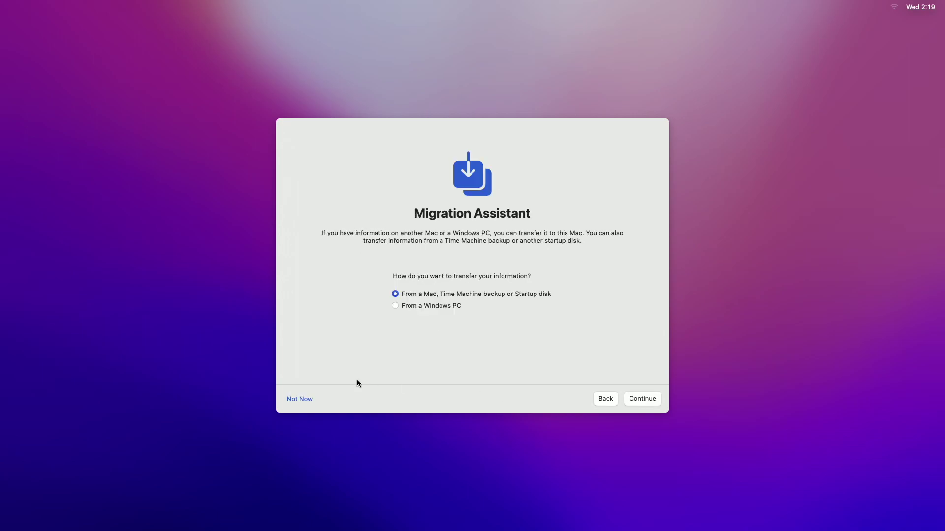
Skip transferring information with Migration Assistant and proceed through the setup prompts to the computer account form.
click(296, 399)
click(305, 399)
click(501, 312)
click(642, 399)
click(499, 360)
Fill in the computer account with the full name Macintosh Weekly and enter and verify the account password.
text(Macintosh Weekly)
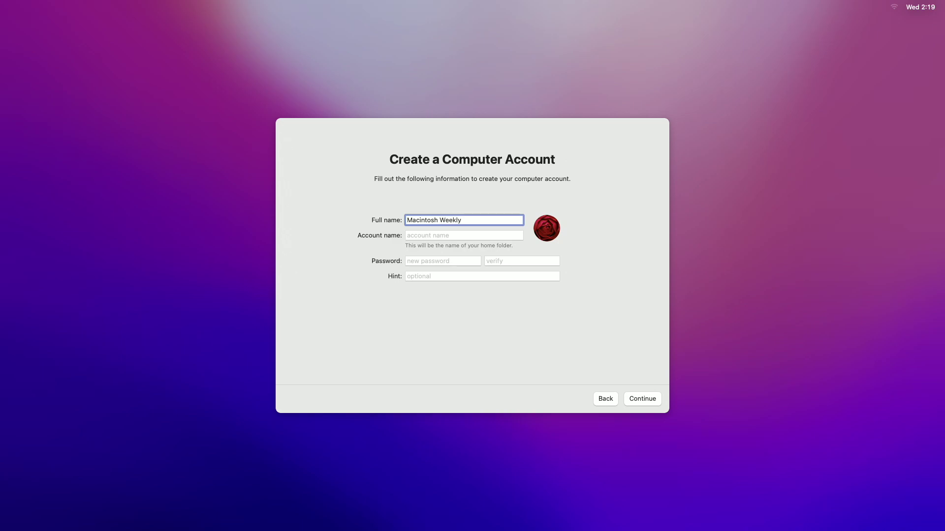
key(Tab)
text(****)
key(Tab)
text(****)
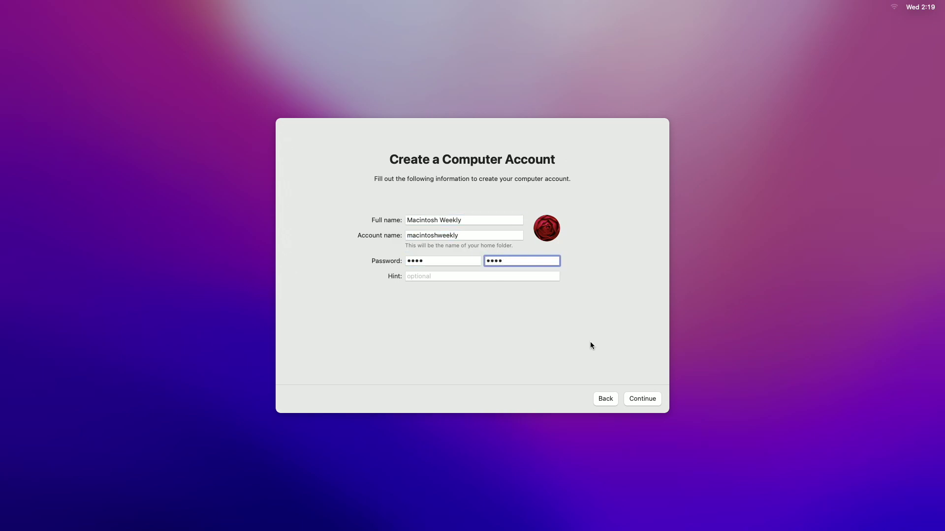
Set the account picture to the green plant image from the default pictures and save it.
click(546, 228)
click(457, 347)
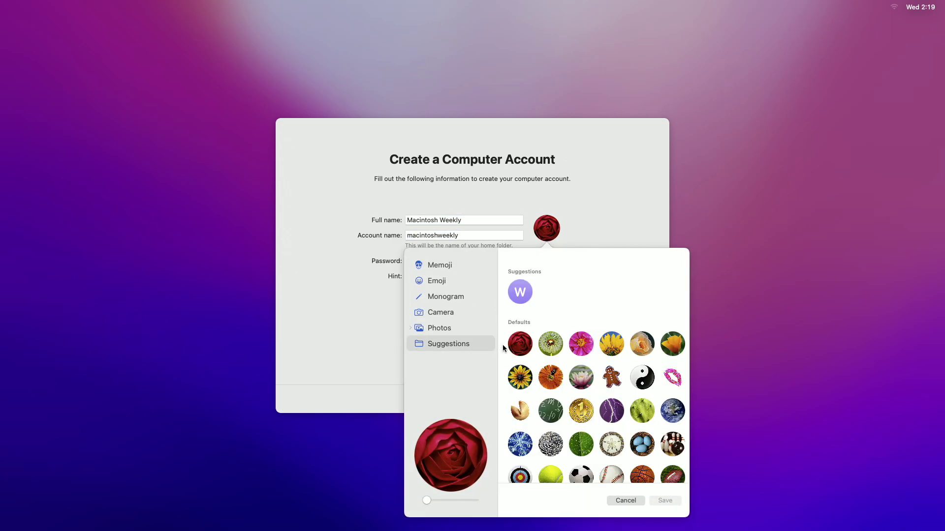
scroll(580, 374, down, 5)
click(642, 302)
click(665, 500)
Submit the account form and change the account picture to the green W monogram.
click(644, 400)
click(546, 228)
click(445, 296)
click(574, 328)
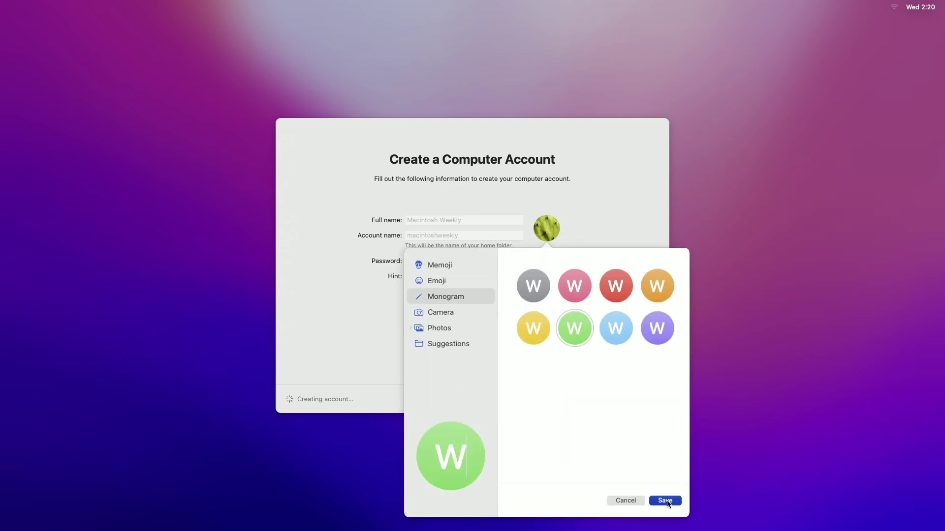
click(665, 500)
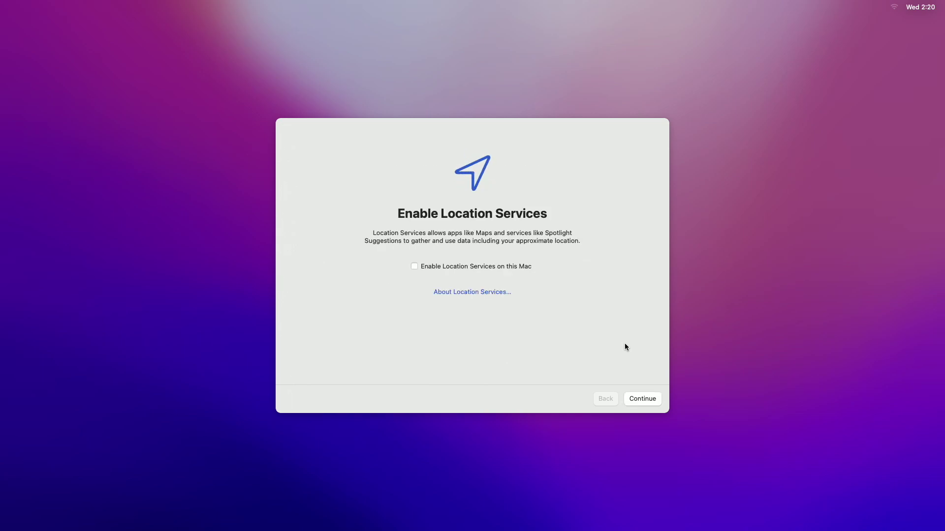
Decline Location Services, confirm not using them, and continue to the Analytics settings.
click(643, 398)
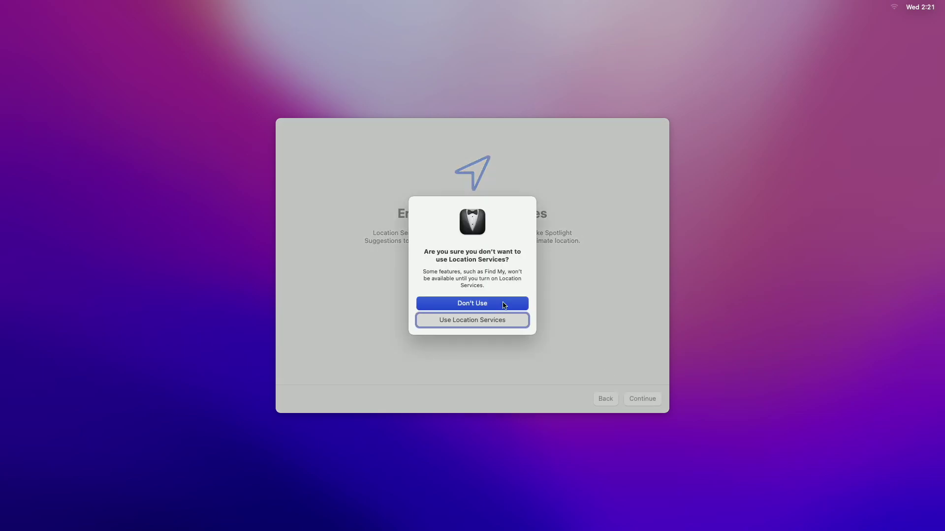
click(505, 303)
click(639, 399)
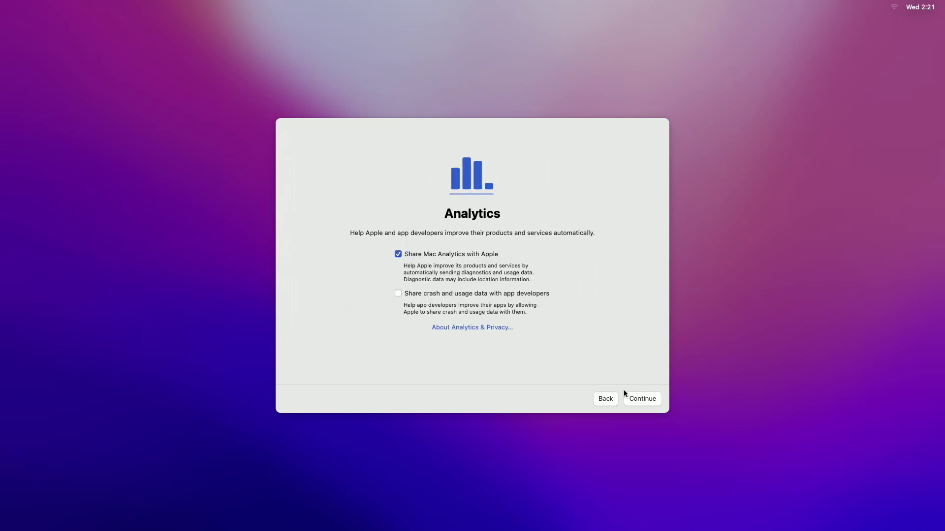
Accept the default Analytics choices and finish the remaining setup pages, including Screen Time, to reach the desktop.
click(639, 399)
click(630, 399)
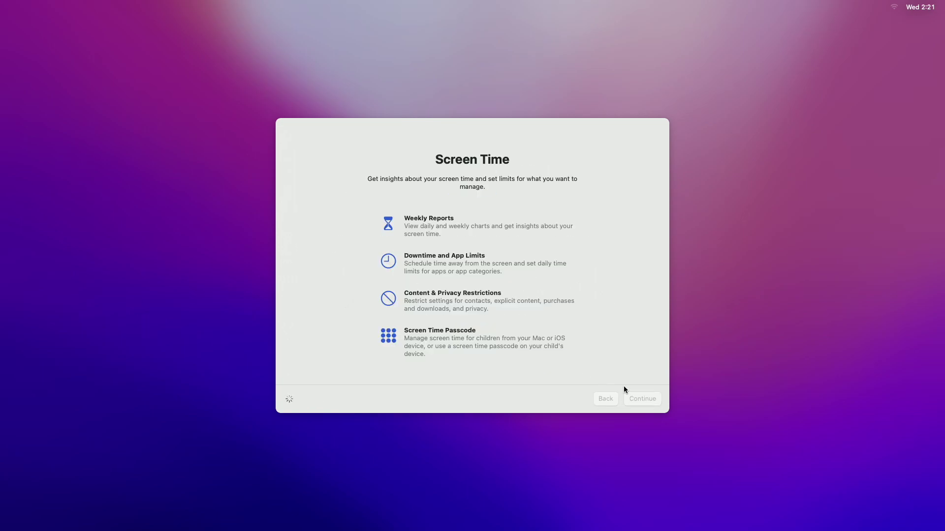
click(636, 397)
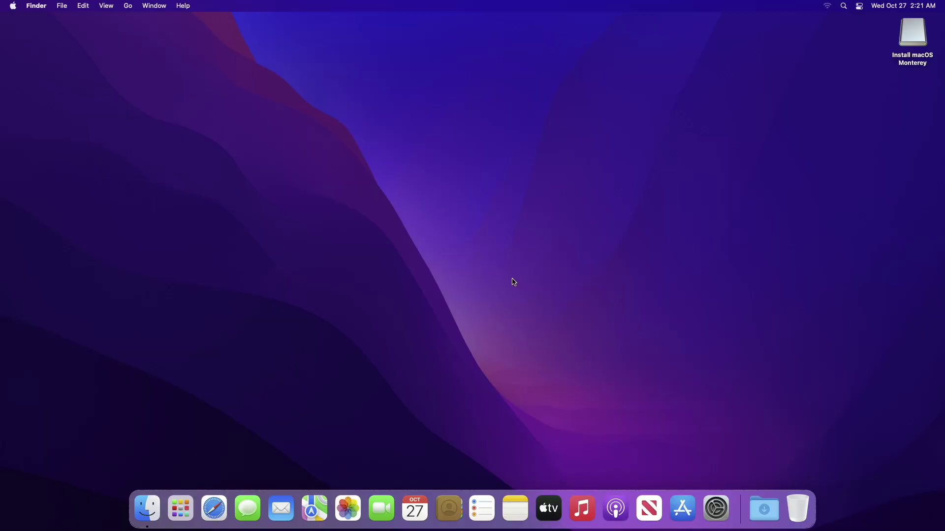
Open About This Mac and reveal the build number beside the macOS version.
click(13, 5)
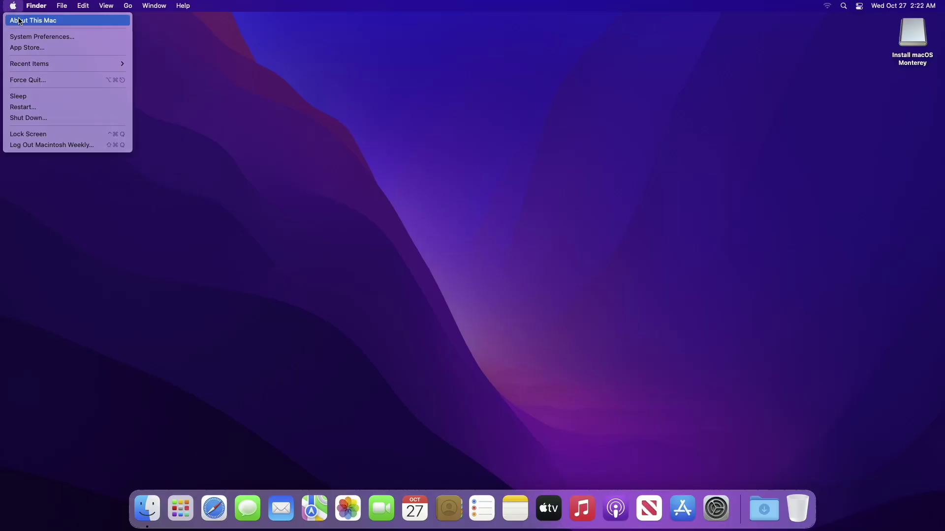
click(21, 22)
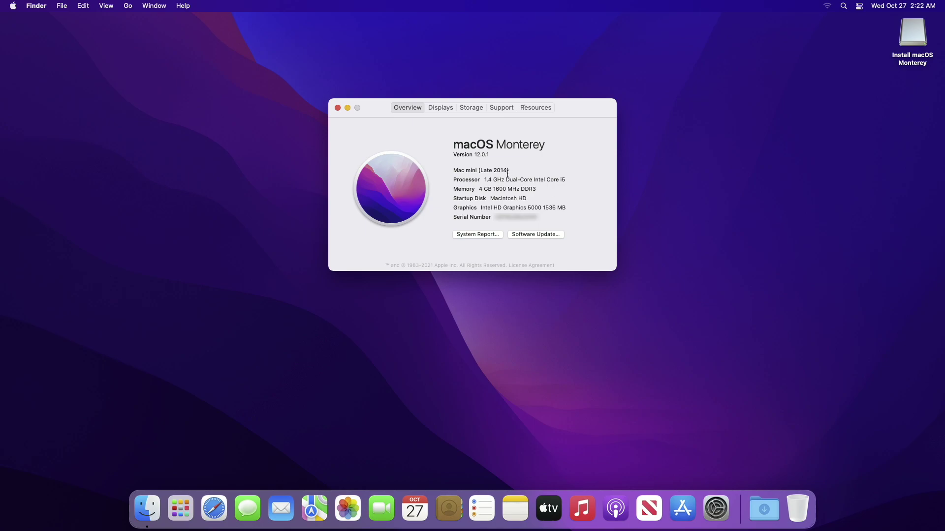
click(486, 155)
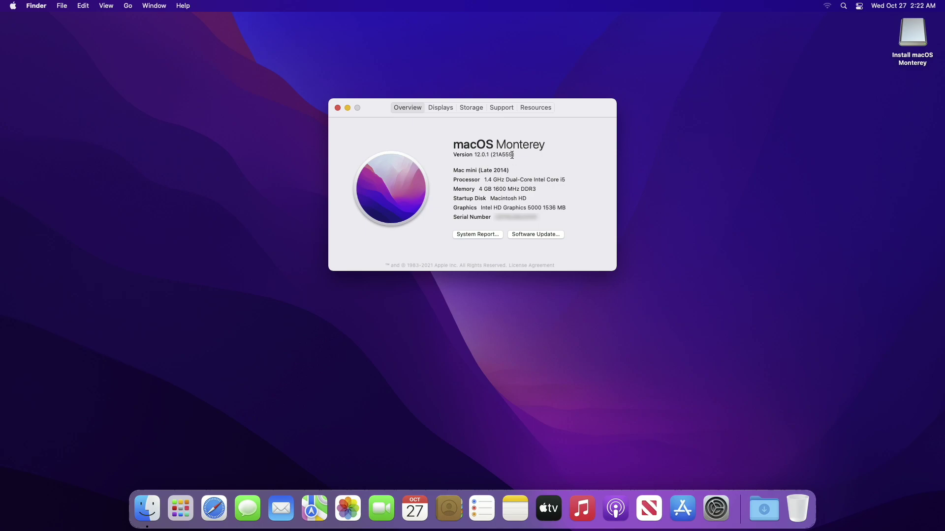